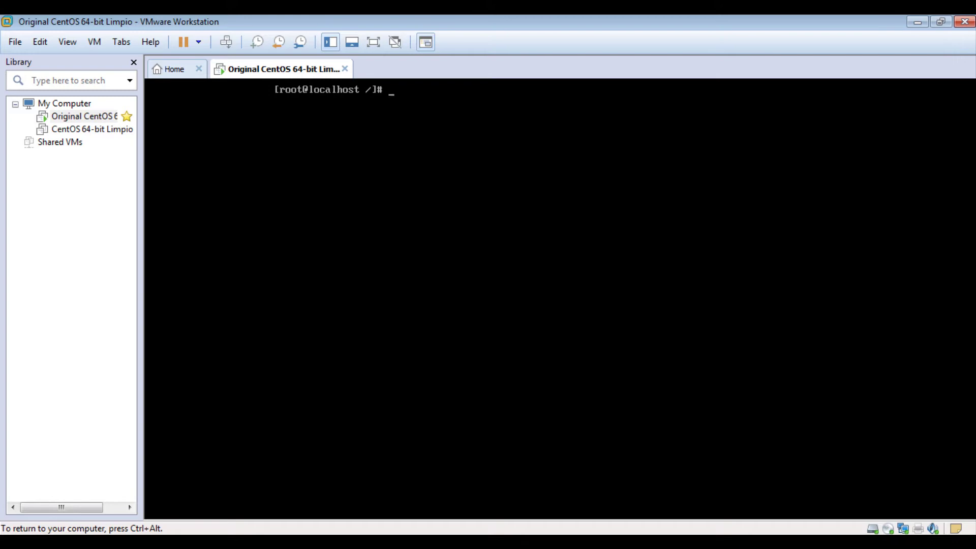
Release the CentOS VM, restore and recentre the WinSCP-5.9.5-Portable folder window, then bring Chrome forward.
key(ctrl+alt)
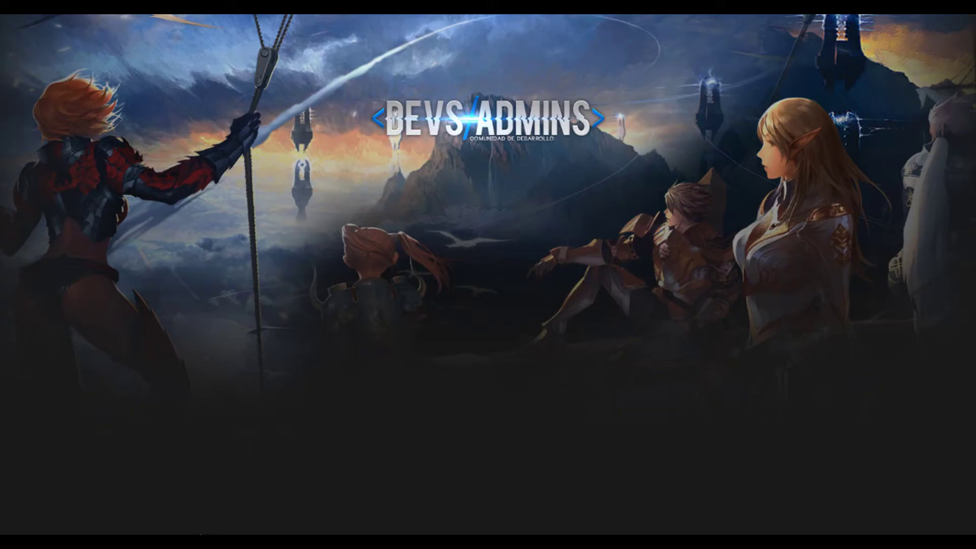
mouse_move(200, 534)
click(183, 497)
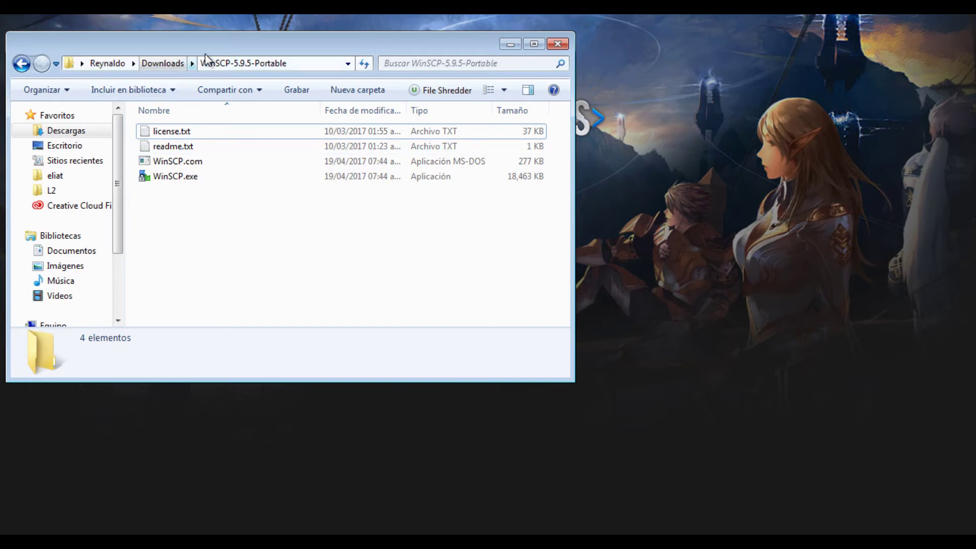
drag(204, 54, 331, 75)
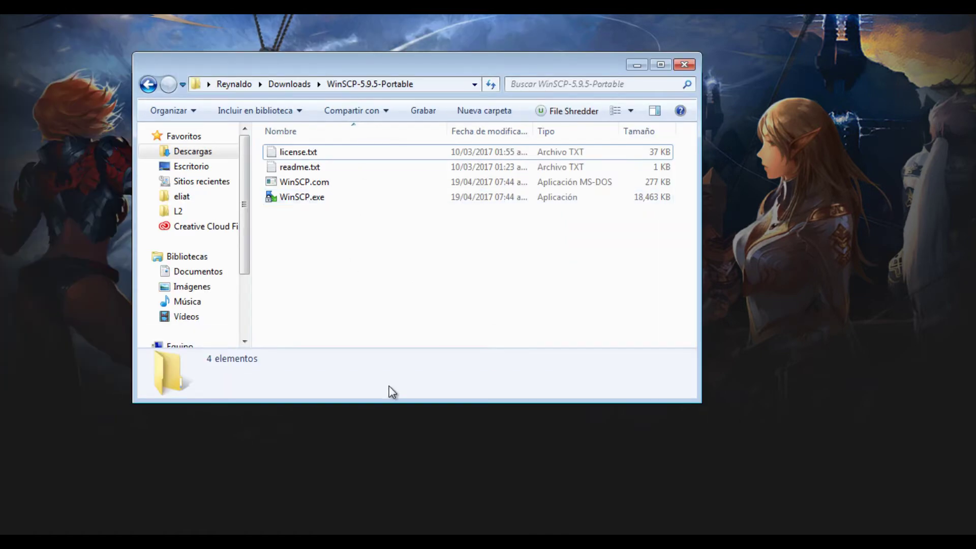
mouse_move(325, 540)
click(305, 522)
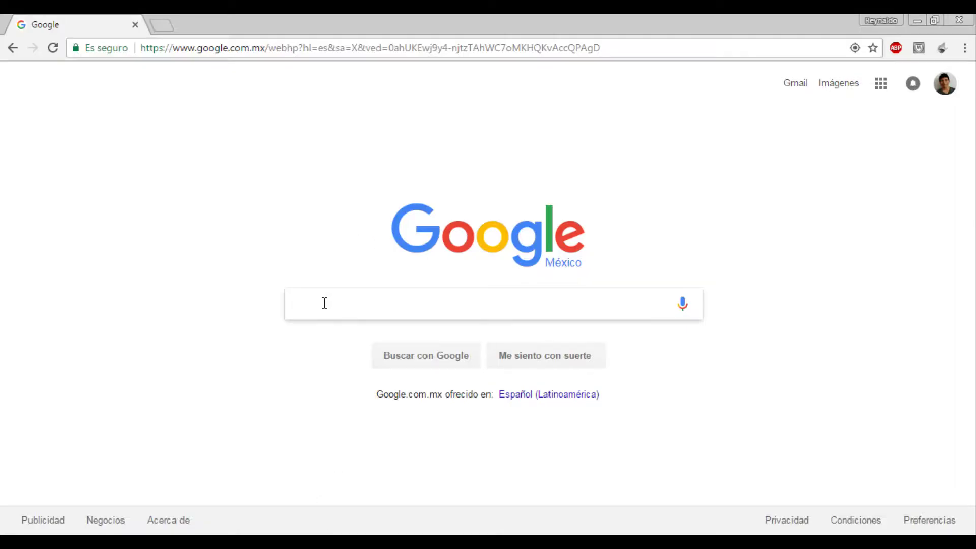
Search 'winscp', open the official download page, start the Portable executables download and cancel it.
text(winscp)
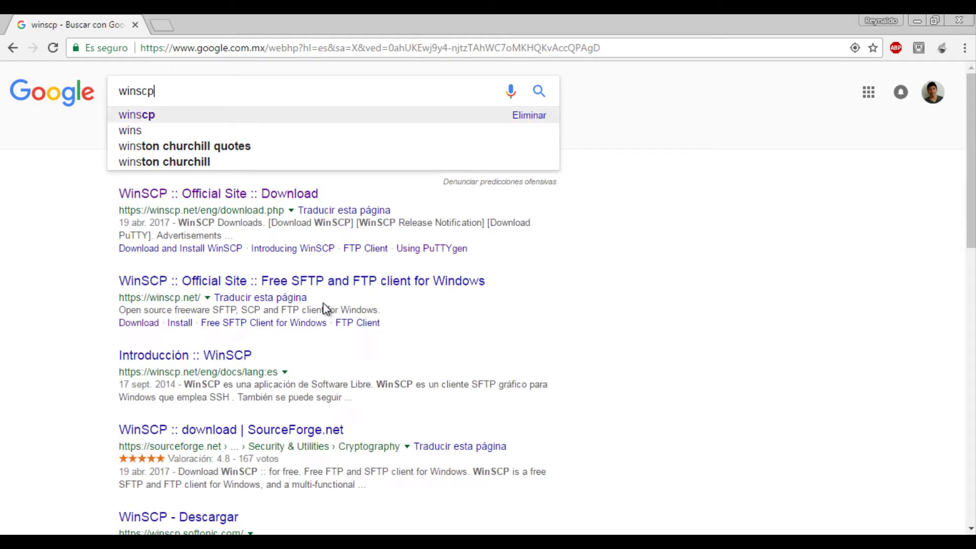
key(Return)
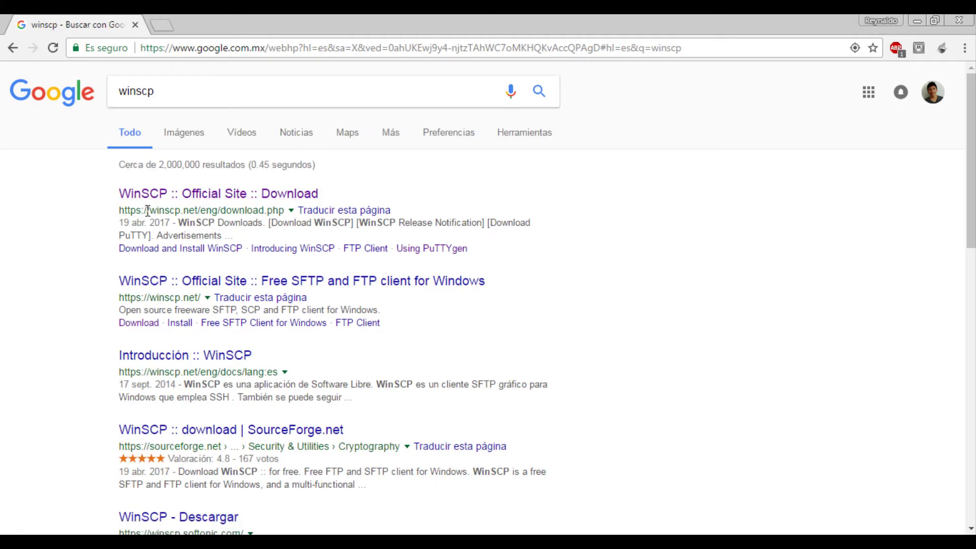
click(218, 194)
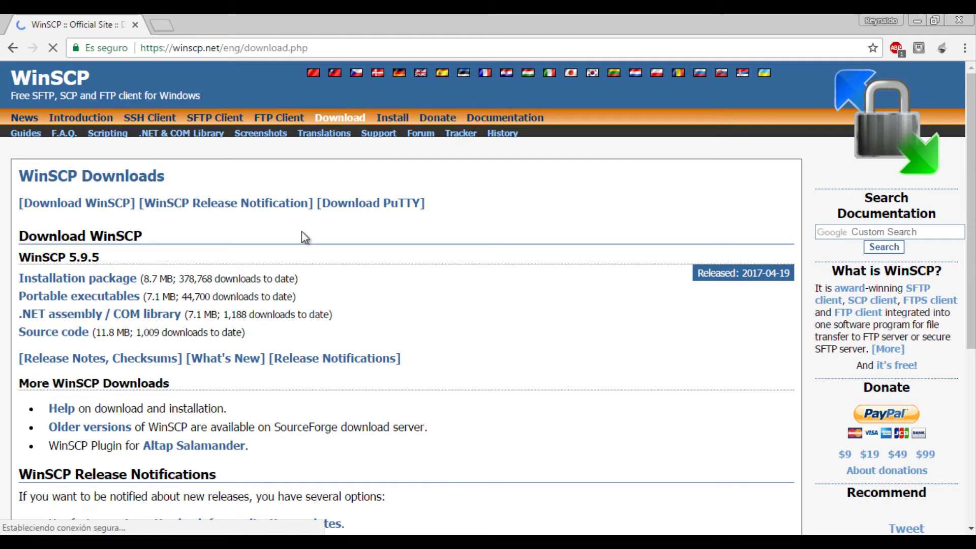
click(75, 300)
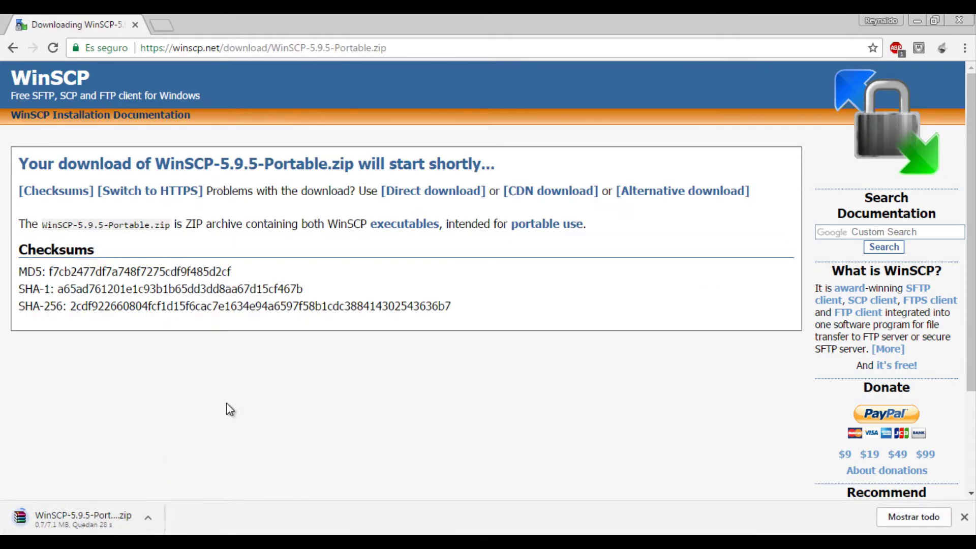
right_click(92, 511)
click(105, 504)
Run WinSCP.exe from the WinSCP-5.9.5-Portable folder with Ejecutar como administrador.
mouse_move(196, 534)
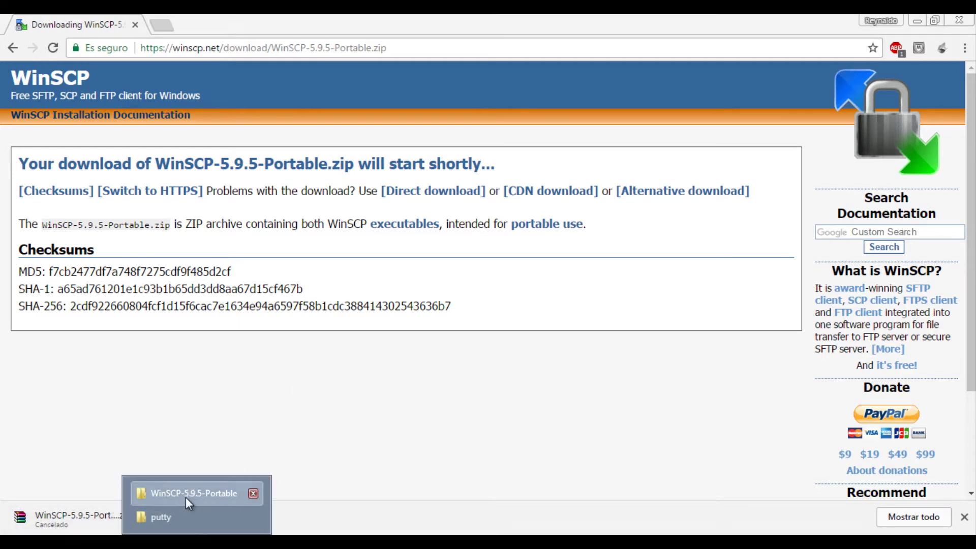
click(185, 497)
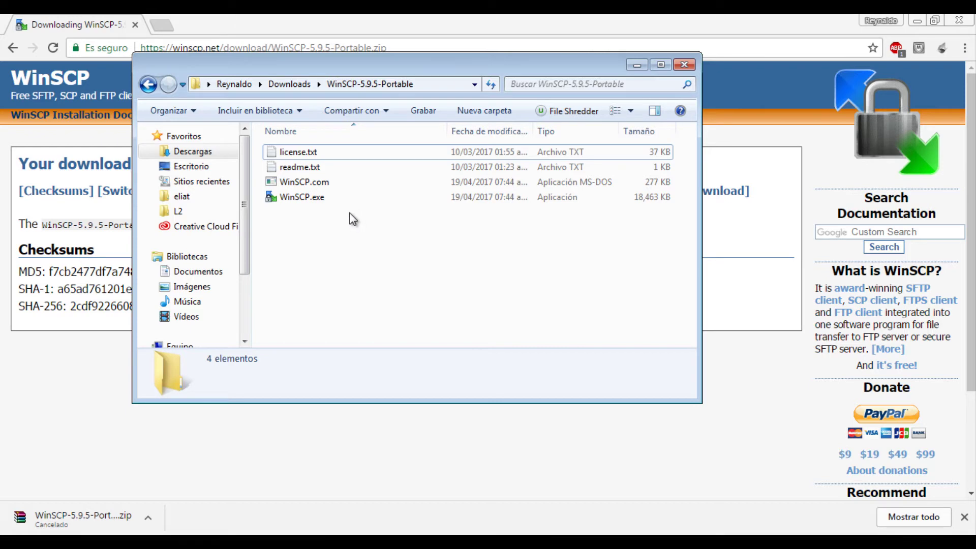
click(346, 200)
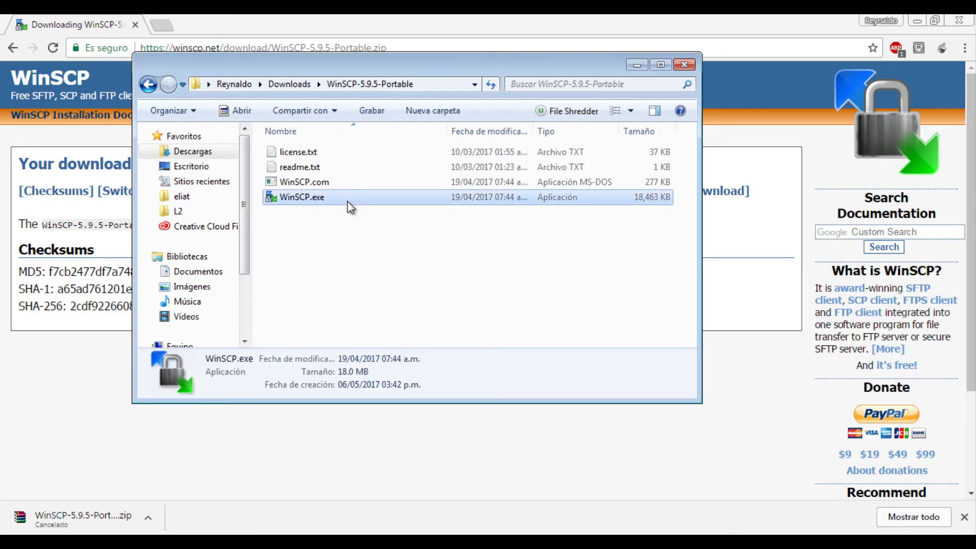
right_click(346, 200)
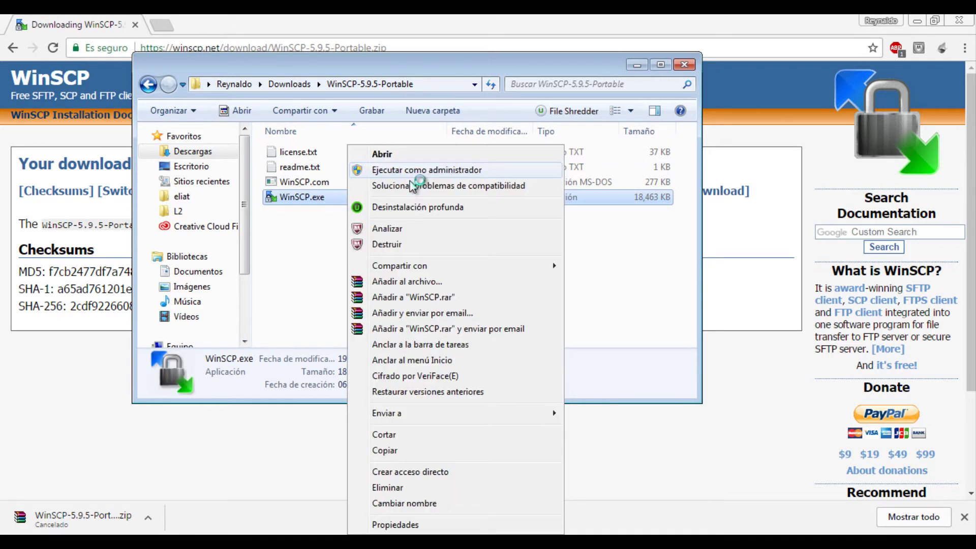
click(410, 170)
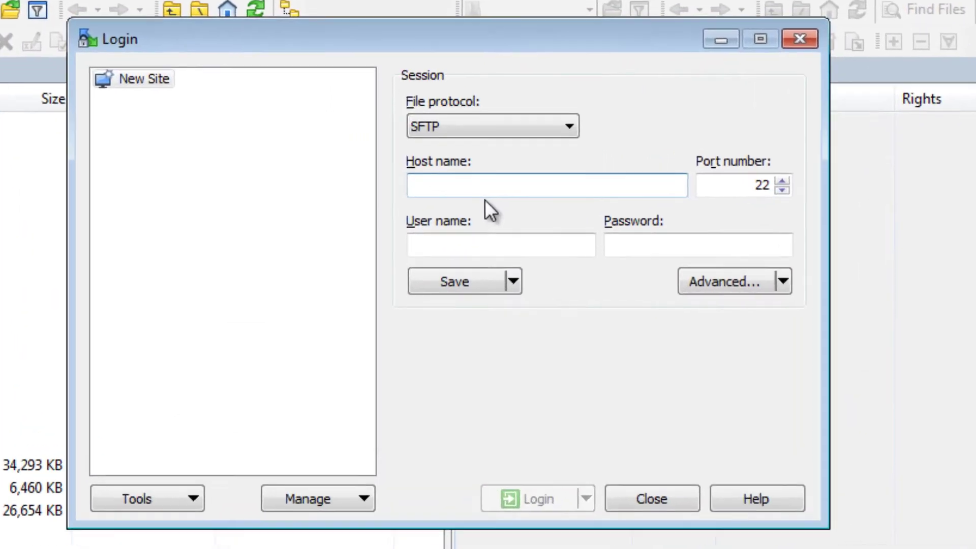
Enter host name 192.168.1.103 and select the port 22 value.
text(193)
key(BackSpace)
text(2.)
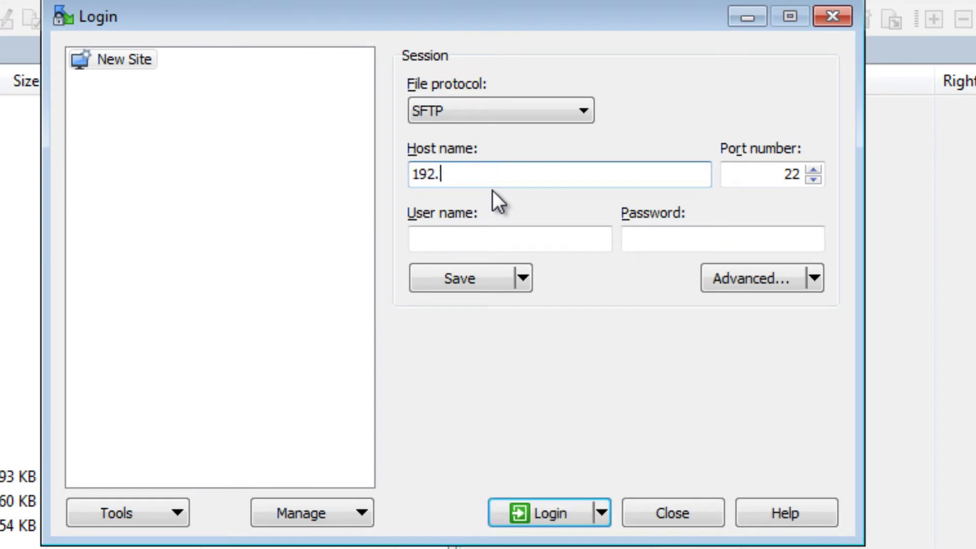
text(168.1.103)
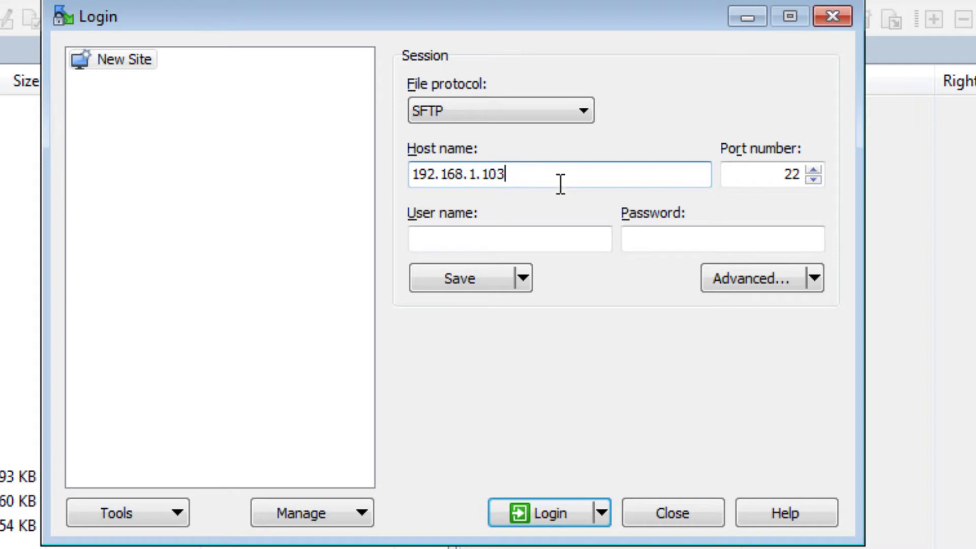
drag(770, 173, 795, 174)
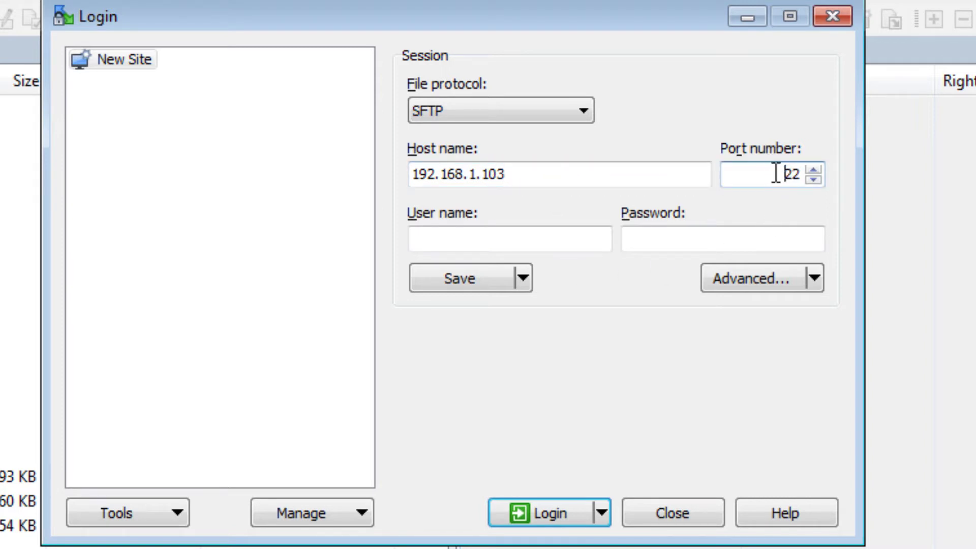
double_click(791, 174)
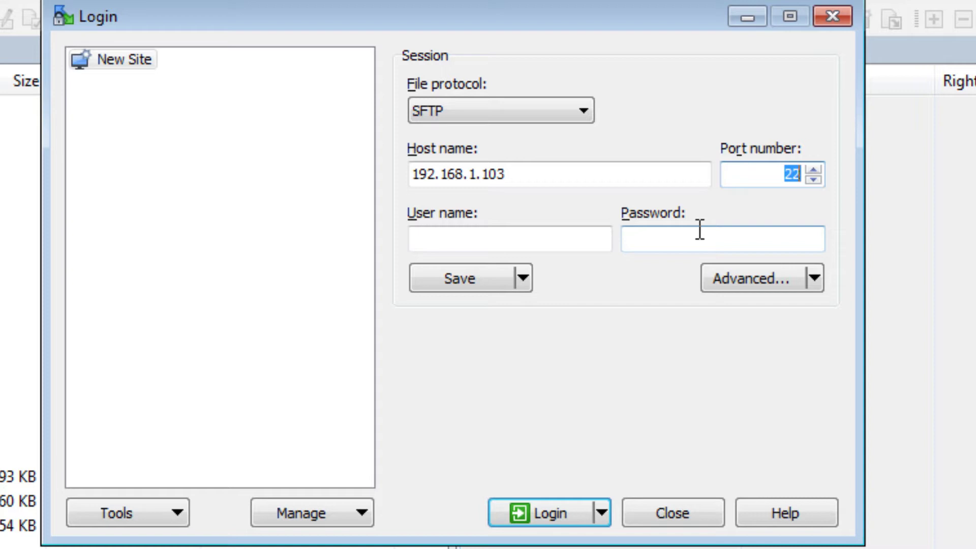
Enter user name root and the account password.
click(479, 242)
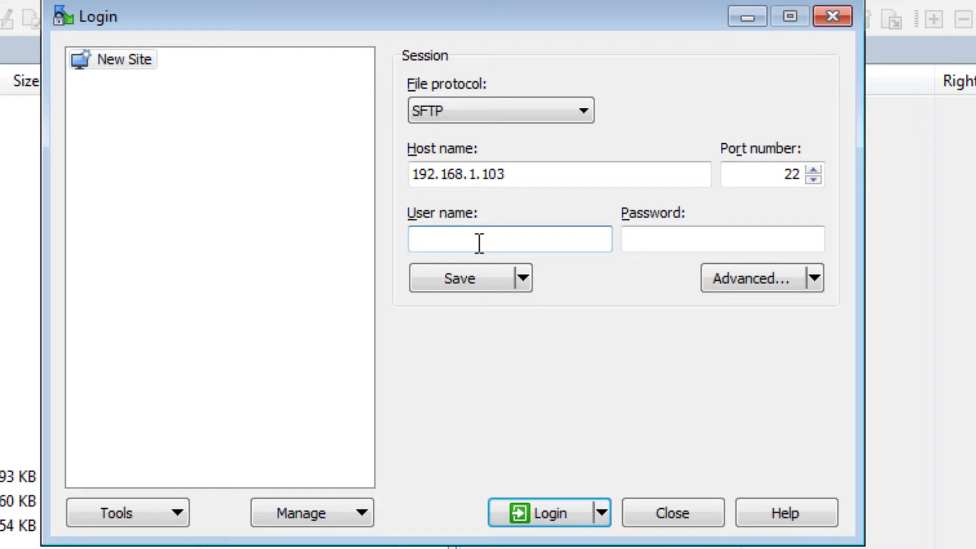
text(root)
key(Tab)
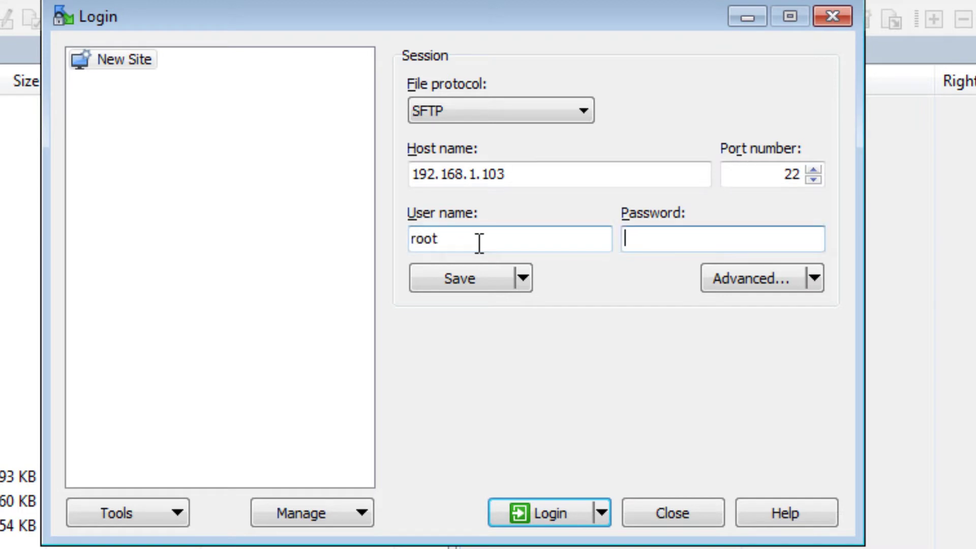
text(********)
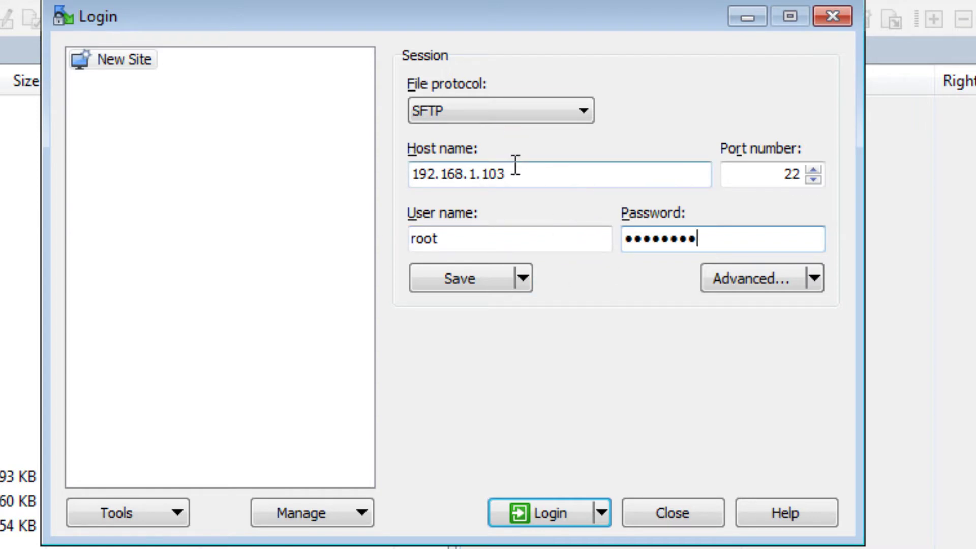
click(460, 284)
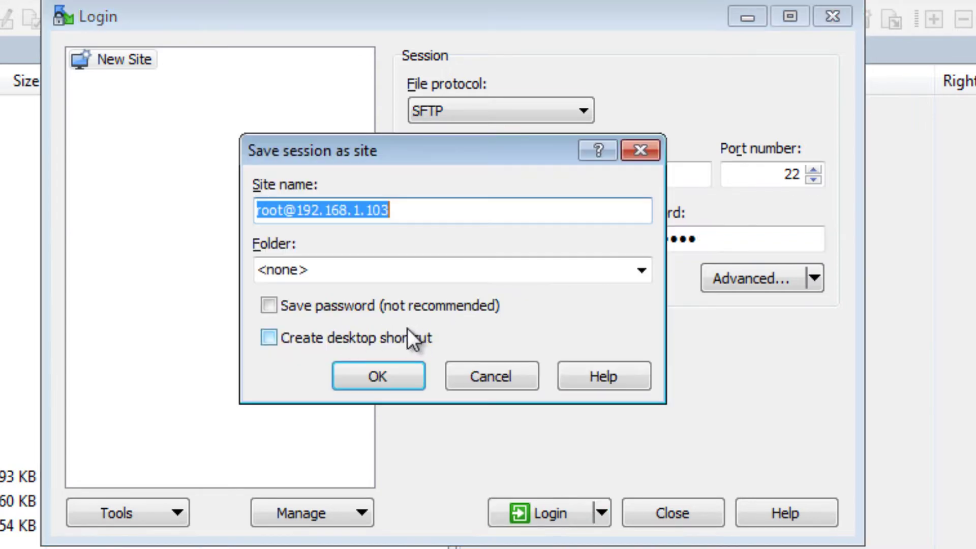
click(410, 376)
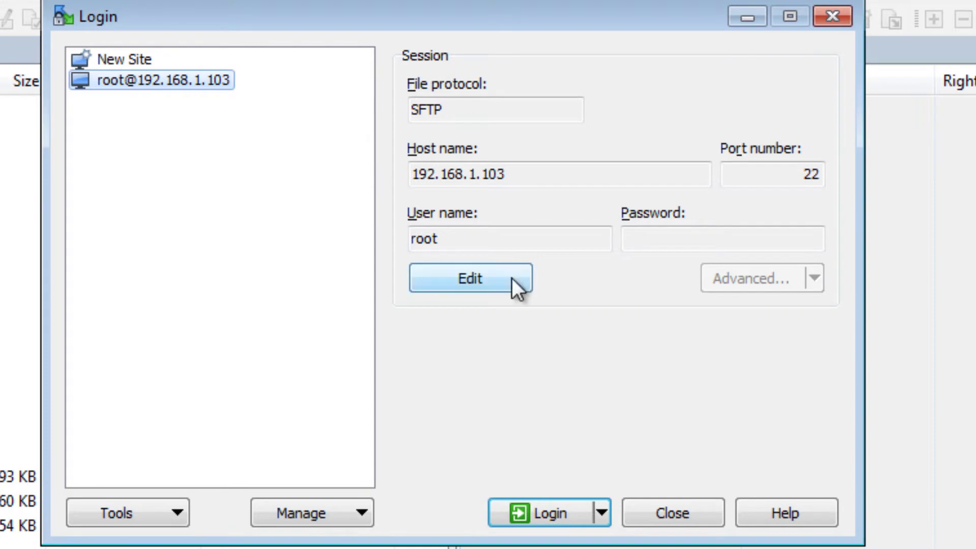
Connect with the saved site, accept the server host key and submit the root password.
click(544, 507)
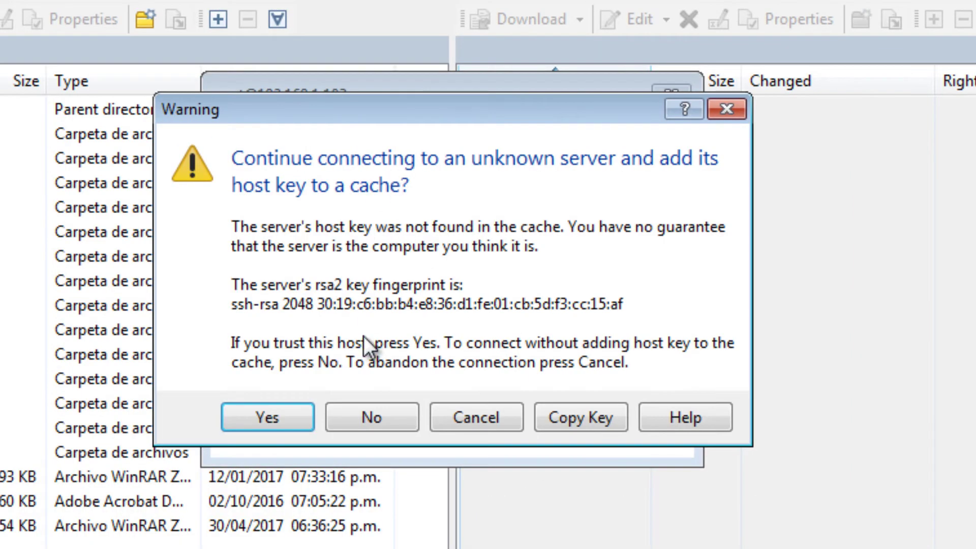
drag(392, 114, 658, 11)
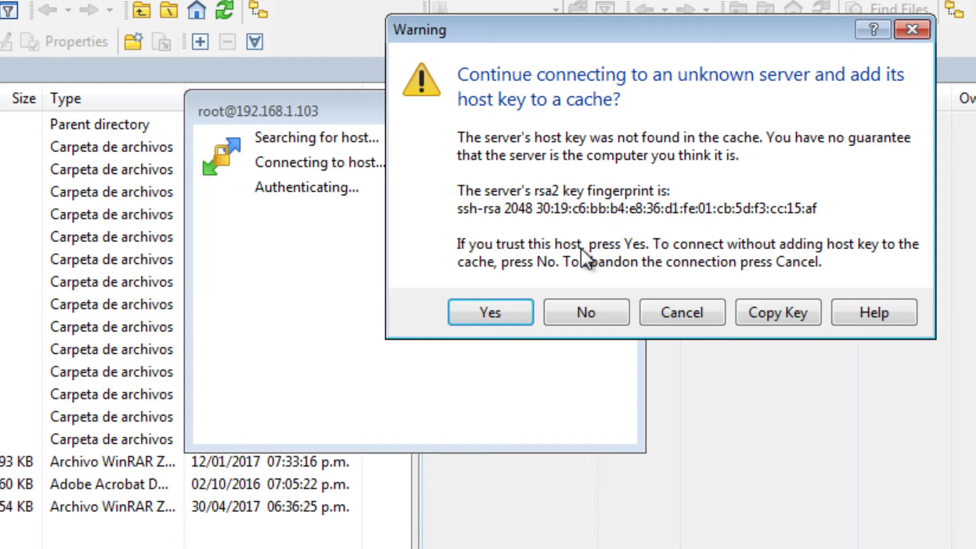
click(494, 313)
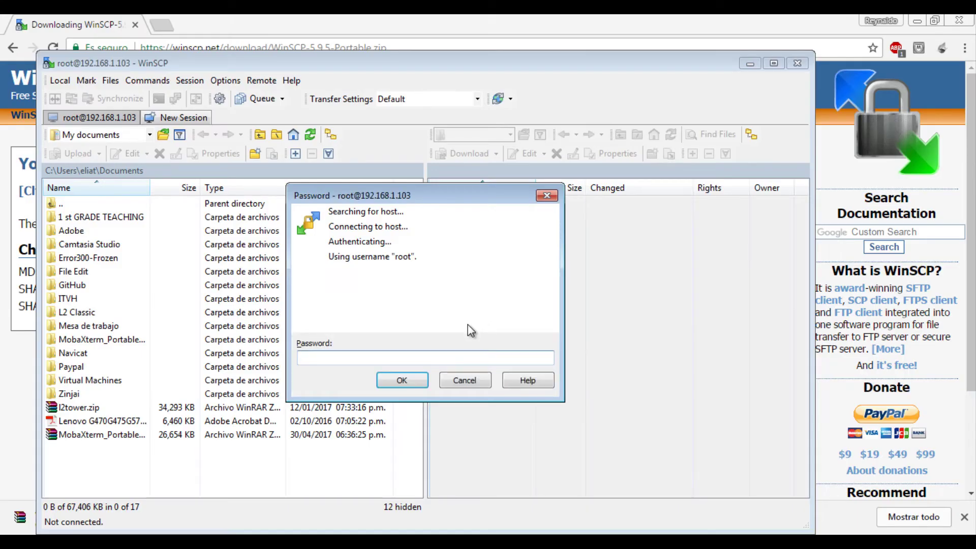
text(********)
click(410, 378)
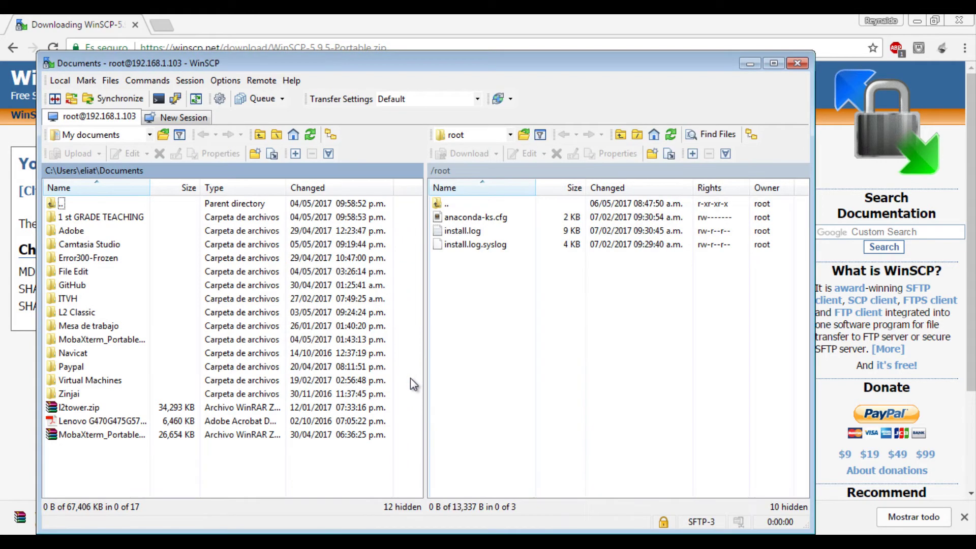
Go up from /root to / and select the servidor, selinux and servidor_aCis folders.
double_click(477, 203)
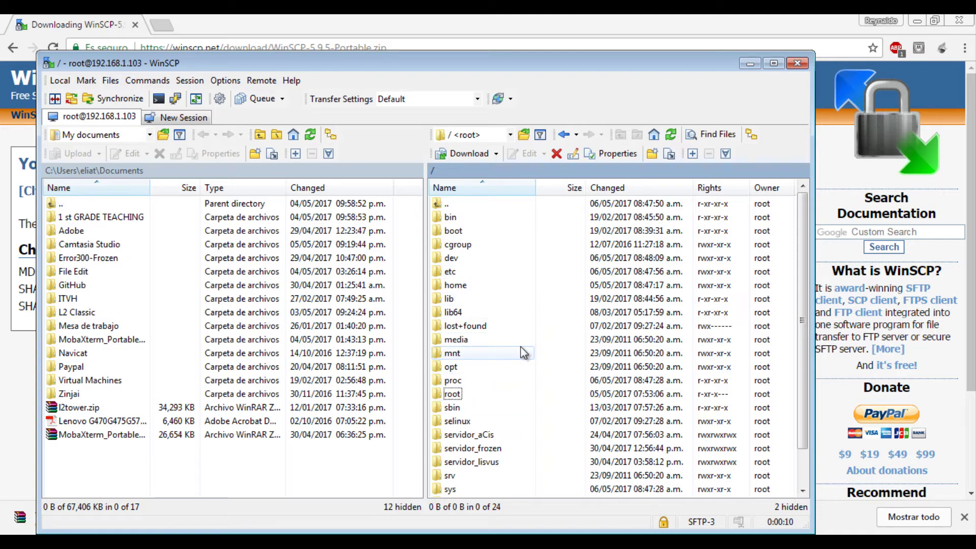
click(493, 435)
shift+click(488, 461)
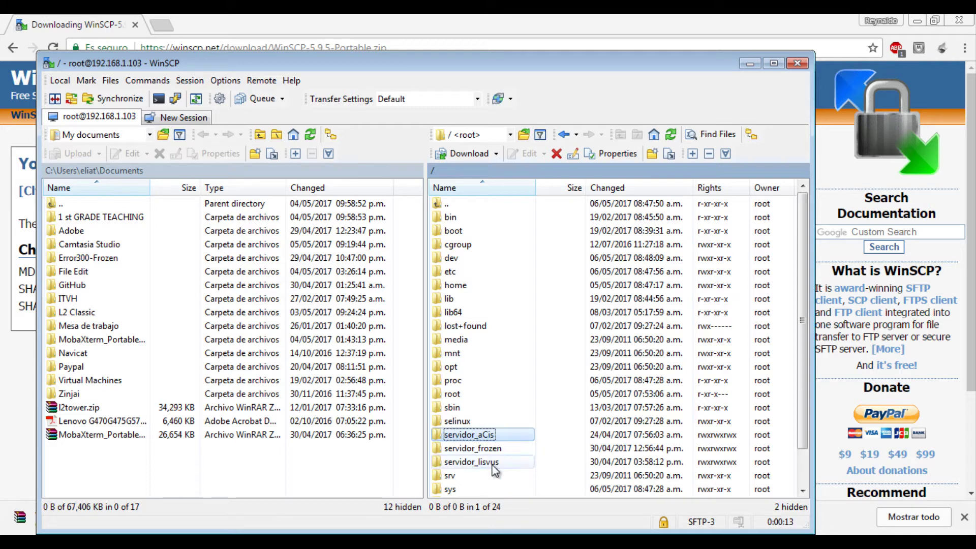
click(528, 419)
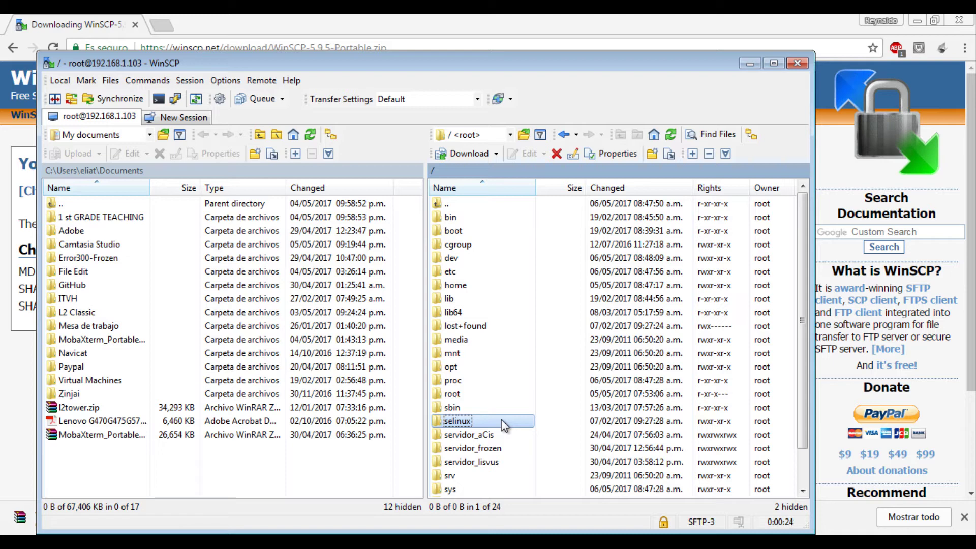
click(491, 435)
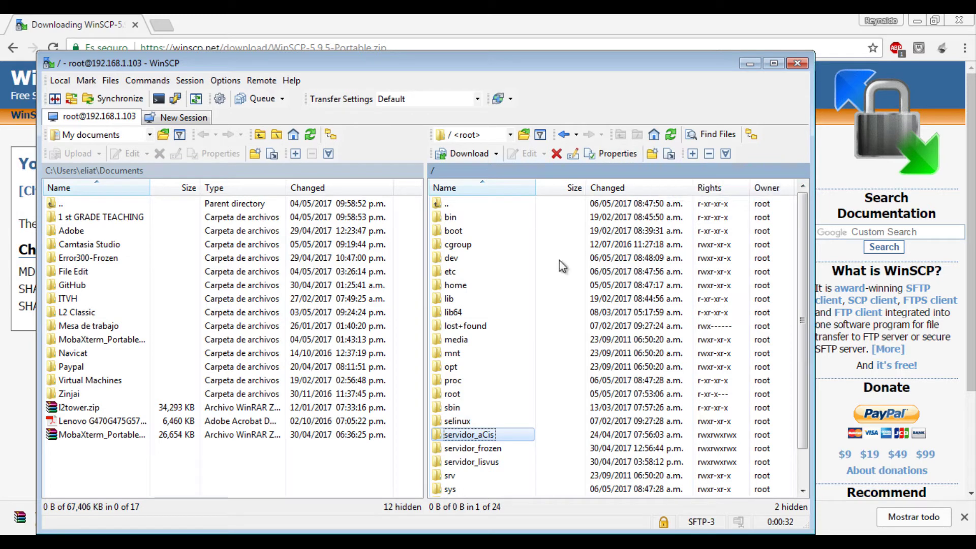
Open /home, go back up to /, then open /home again.
double_click(453, 285)
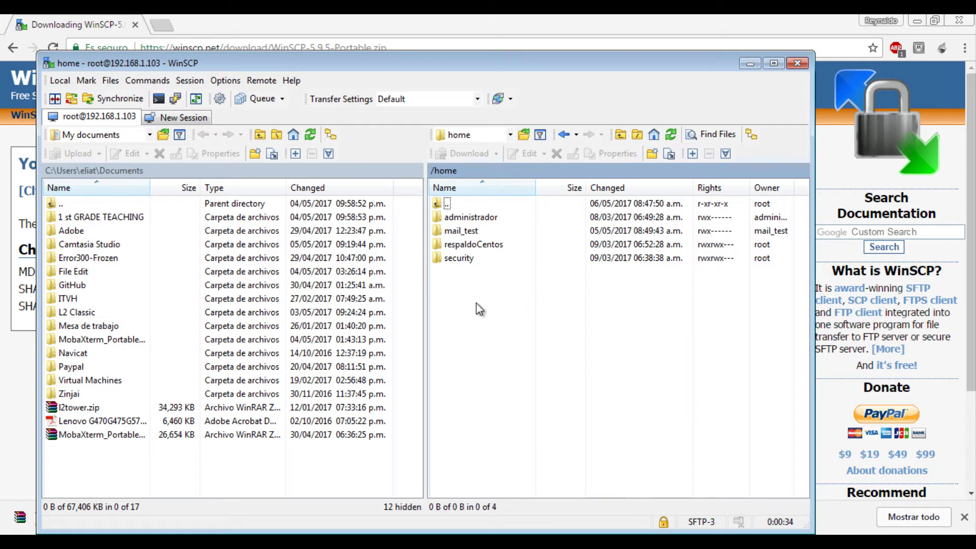
double_click(478, 203)
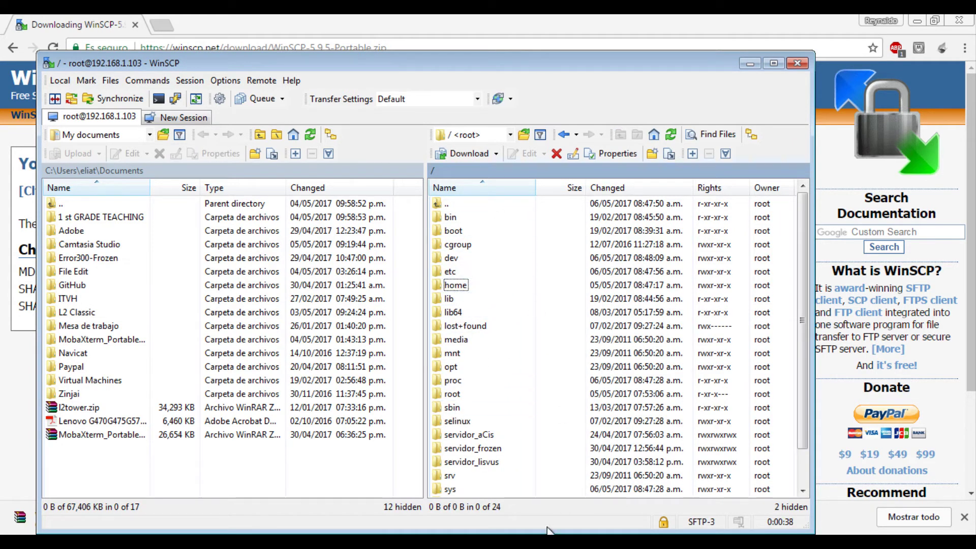
double_click(469, 285)
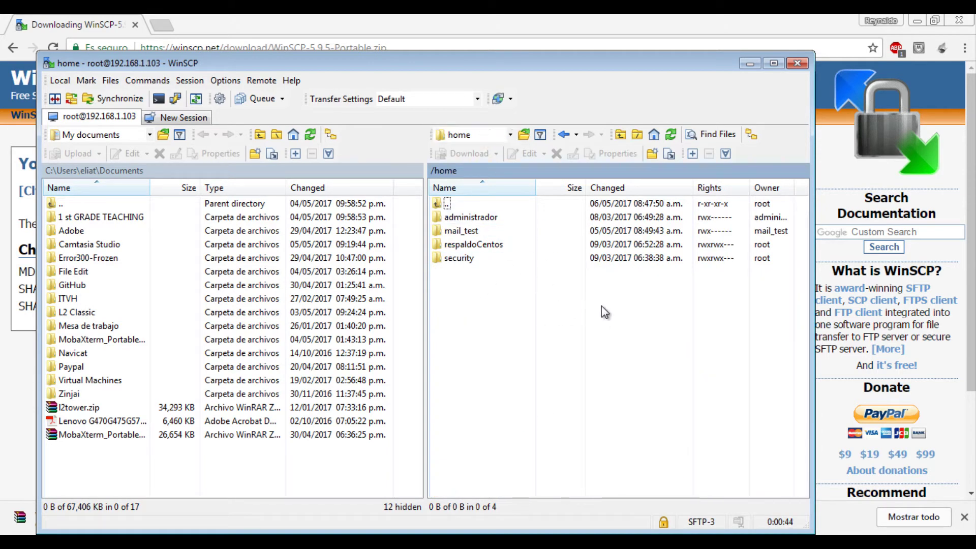
Create a directory named frozen1132 in /home, replacing the default name.
click(656, 154)
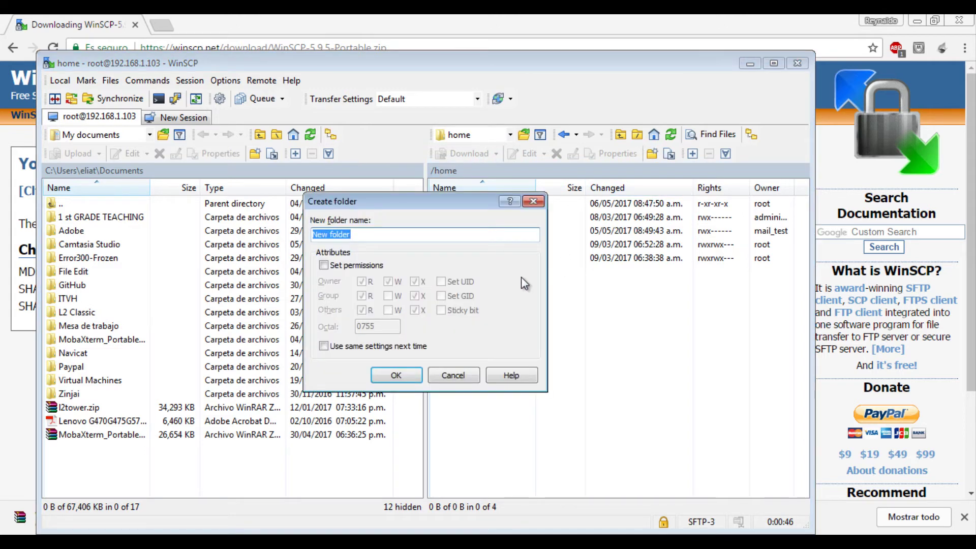
key(BackSpace)
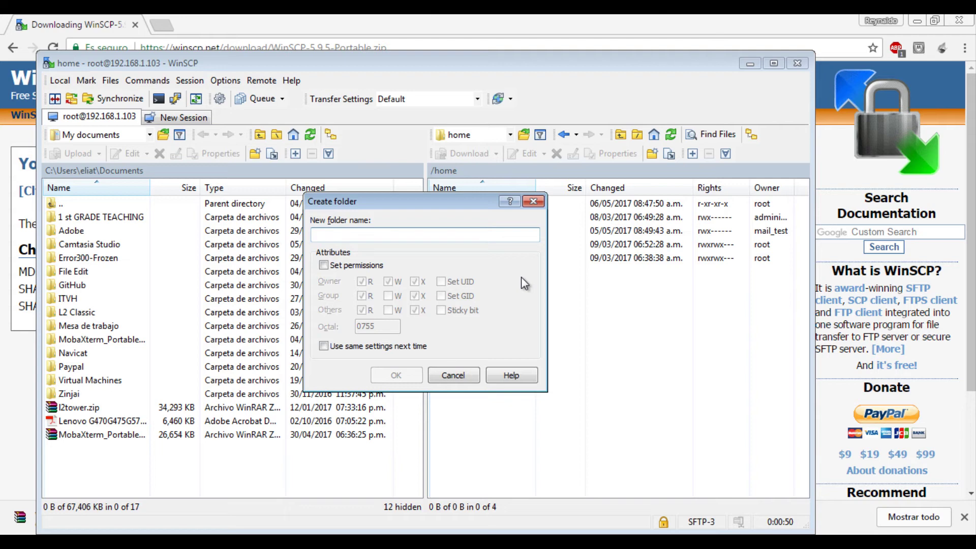
text(frozen)
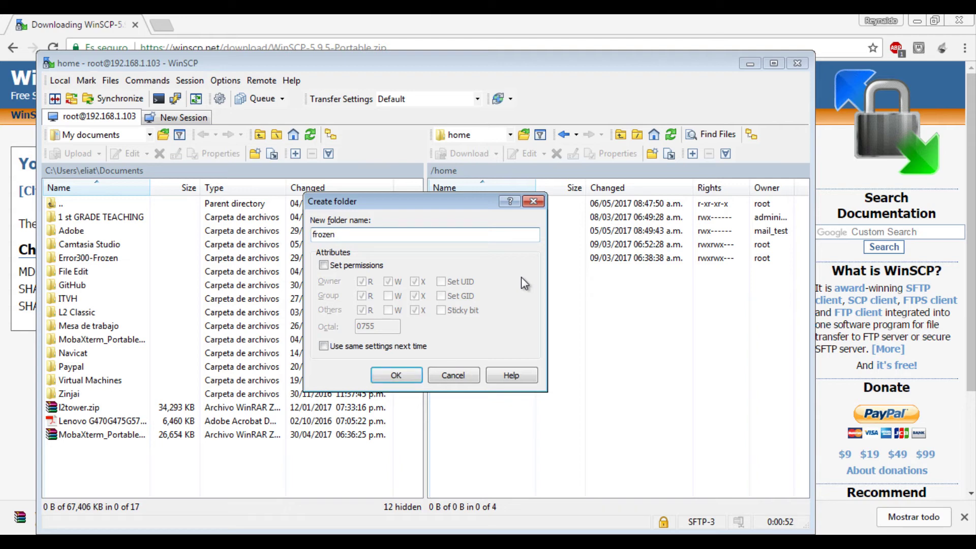
text(1132)
click(412, 371)
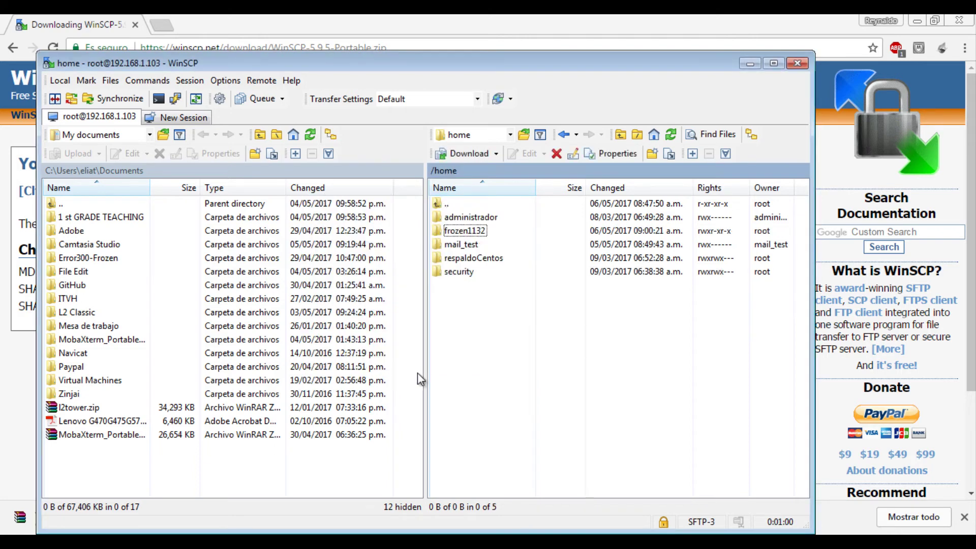
Open remote frozen1132, browse the local panel into .idlerc, then raise the Frozen 1132 Server window.
click(482, 232)
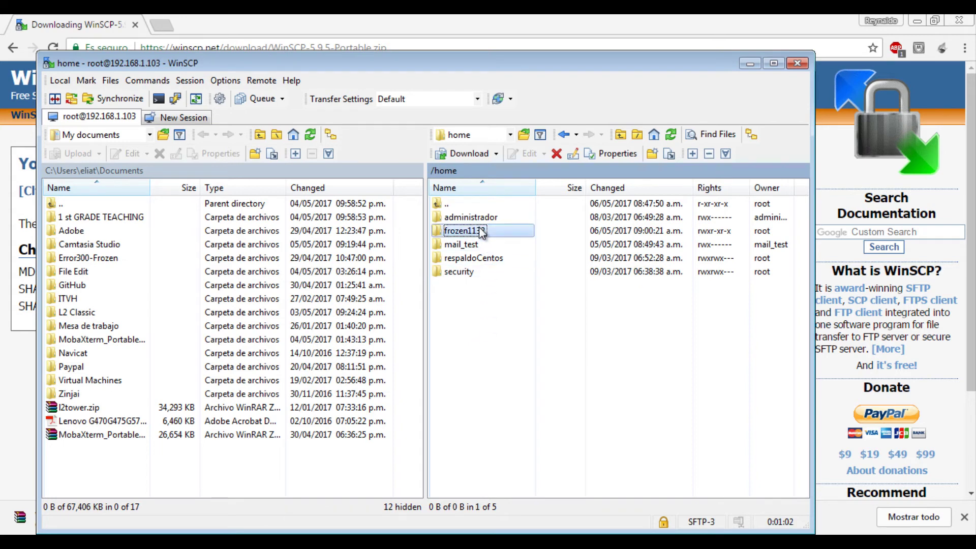
double_click(482, 232)
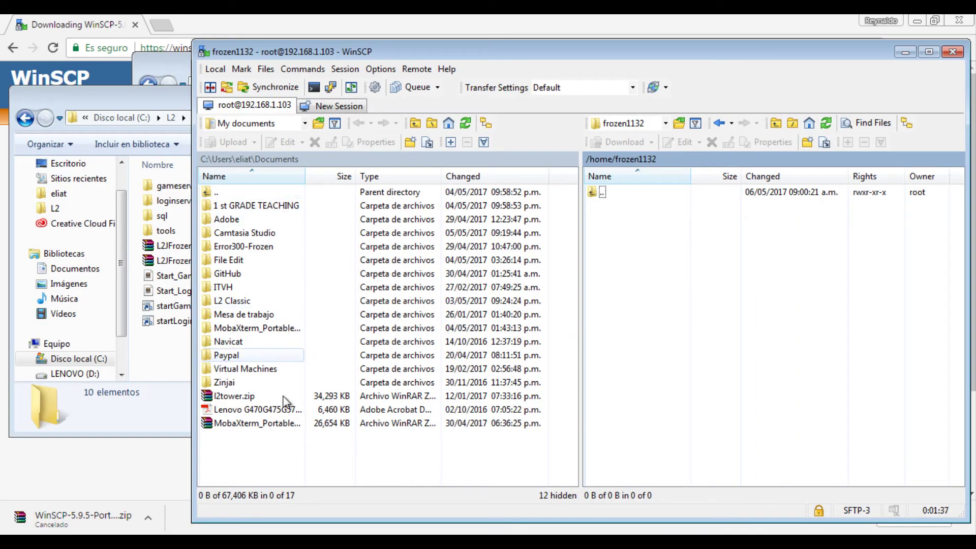
double_click(254, 193)
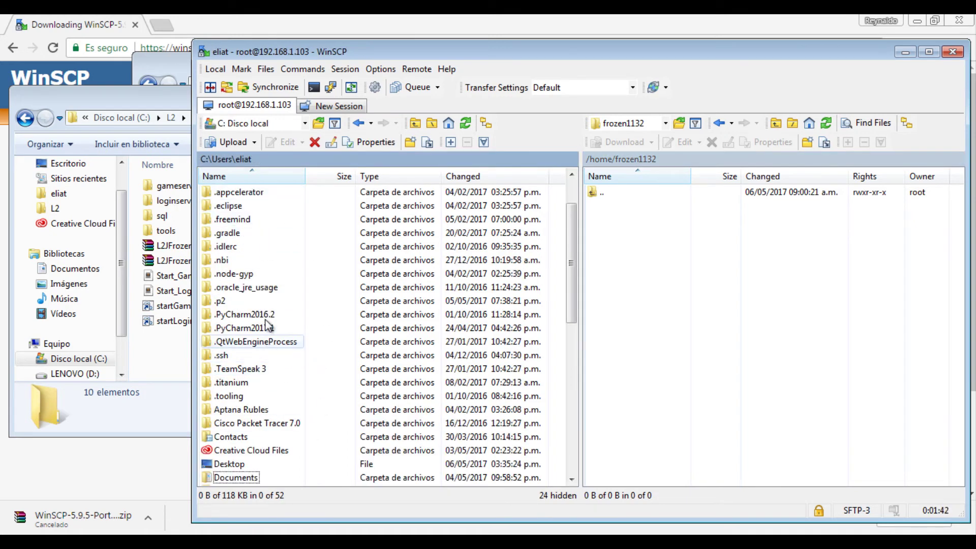
double_click(226, 246)
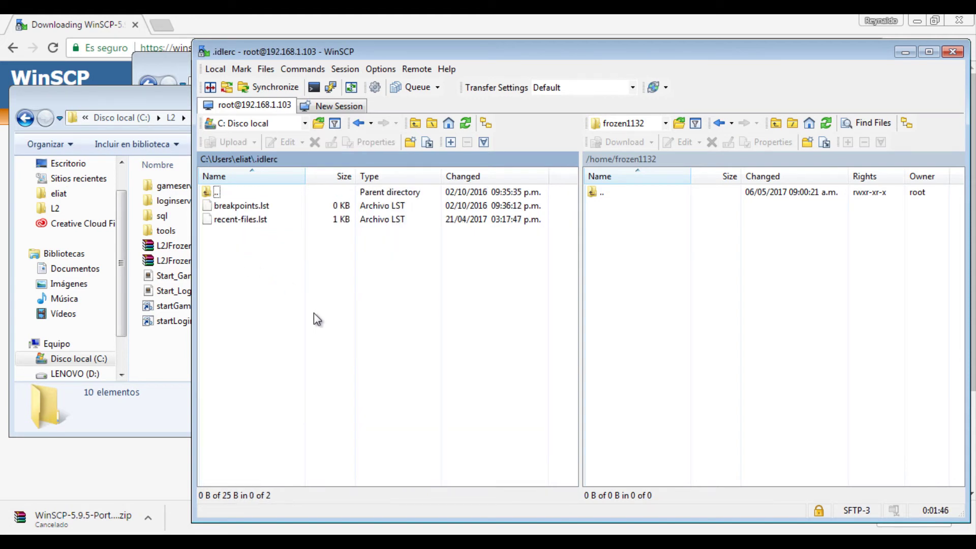
click(151, 346)
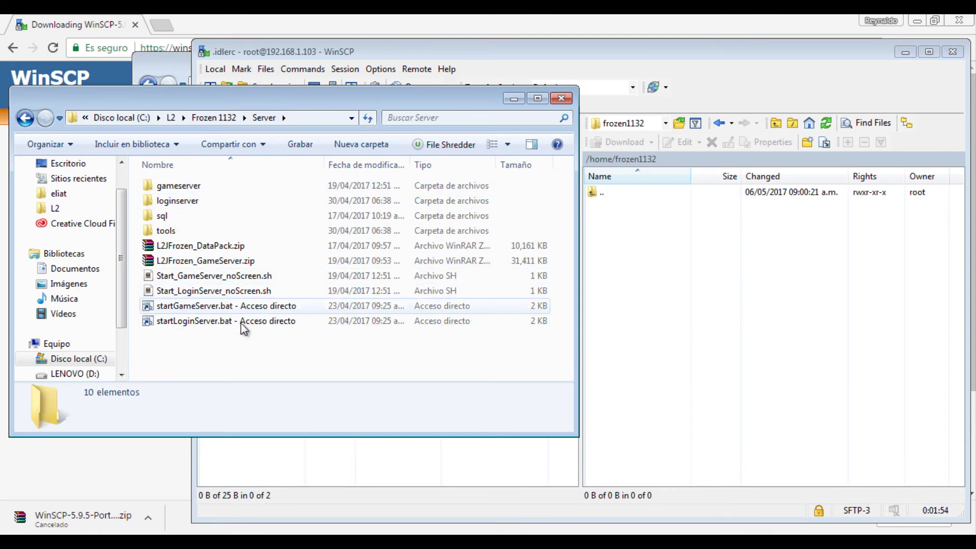
Select all Server folder items except the two L2JFrozen zips and two .bat shortcuts, then return to WinSCP.
key(ctrl+a)
ctrl+click(221, 260)
ctrl+click(218, 246)
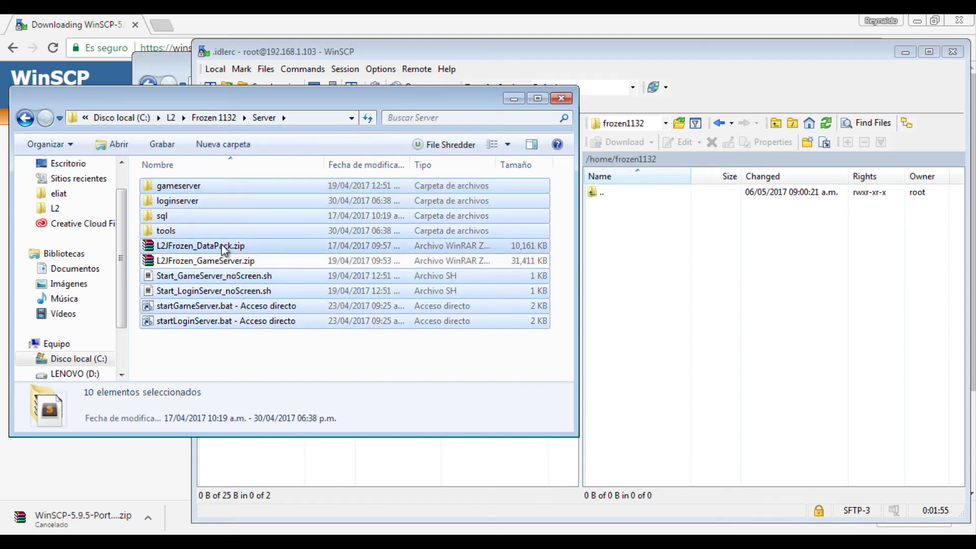
ctrl+click(229, 321)
ctrl+click(230, 306)
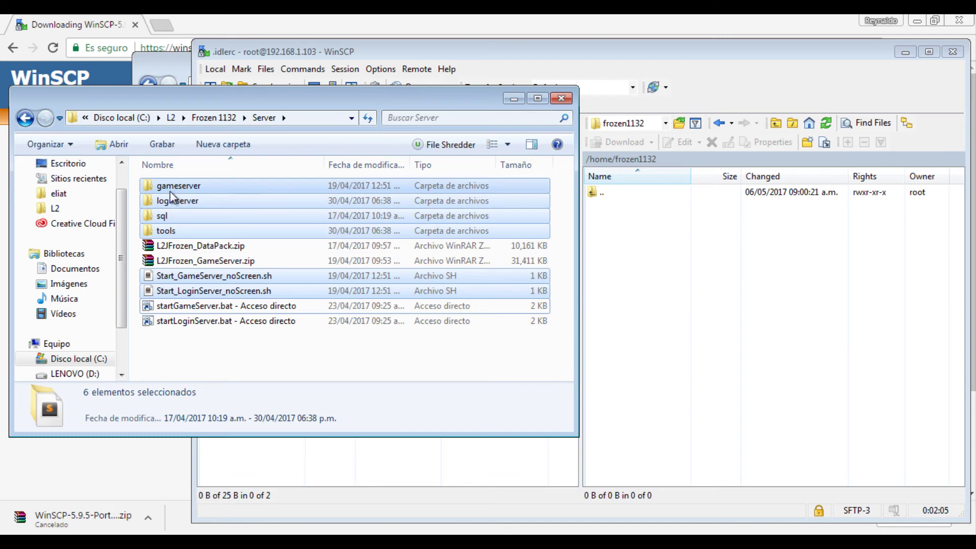
click(617, 252)
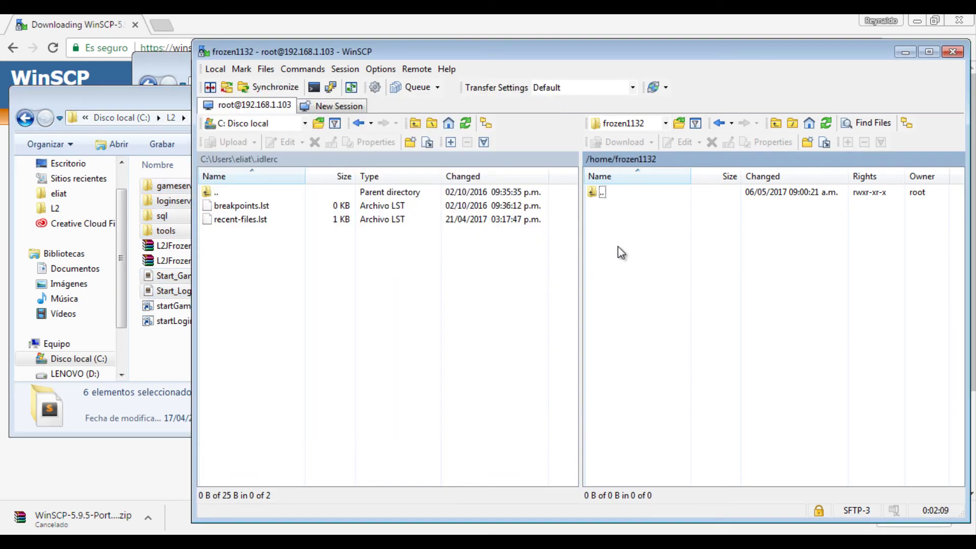
Paste the six selected items into the remote panel and start their upload to /home/frozen1132/*.*.
key(ctrl+v)
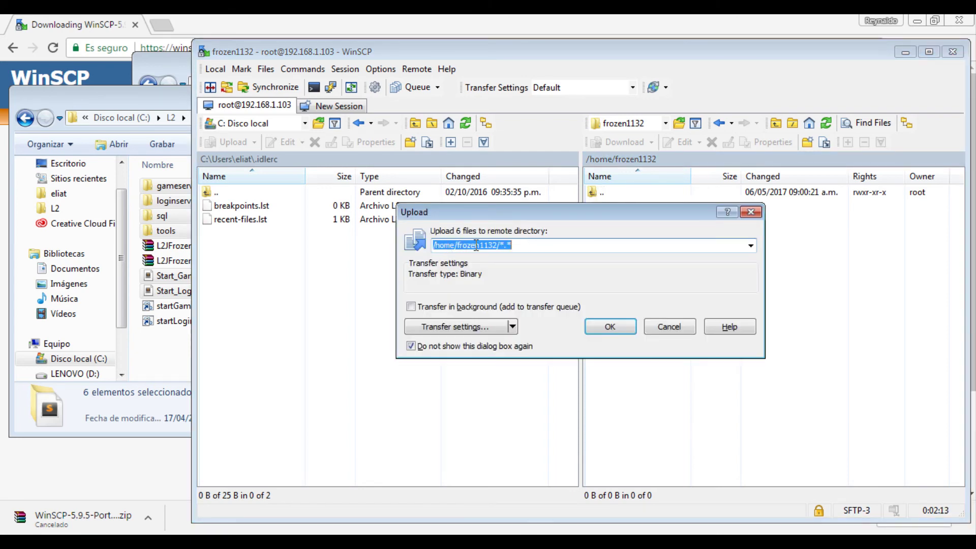
click(522, 245)
key(shift+Left)
key(shift+Left)
click(510, 349)
click(610, 326)
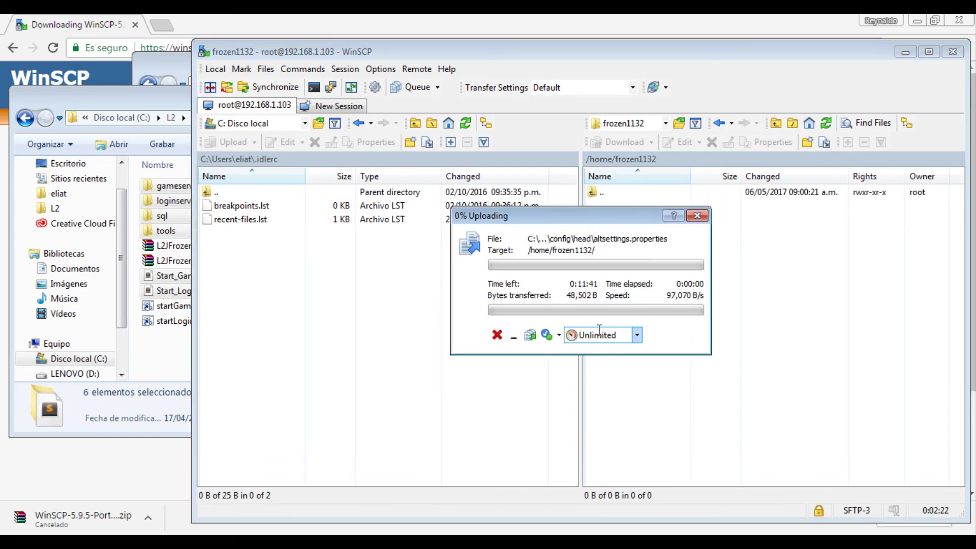
drag(588, 221, 571, 199)
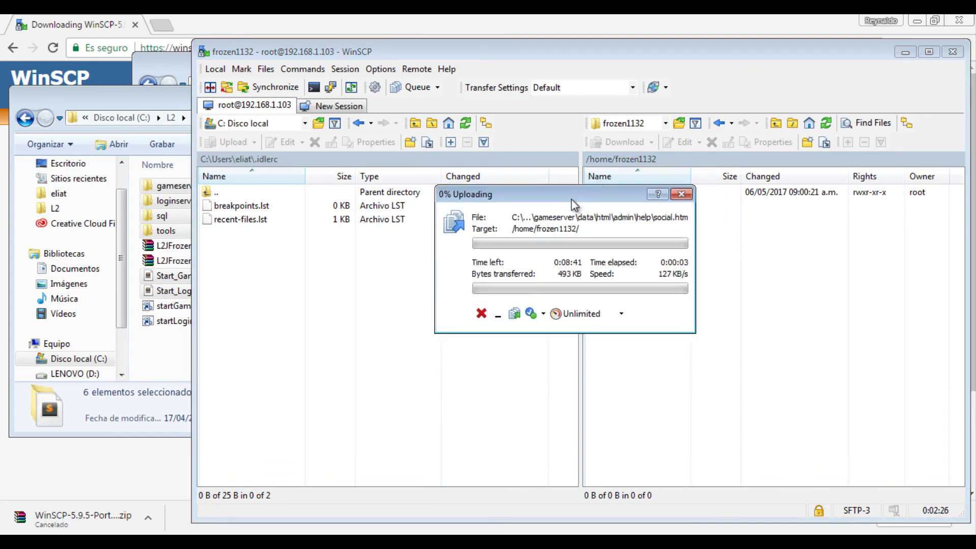